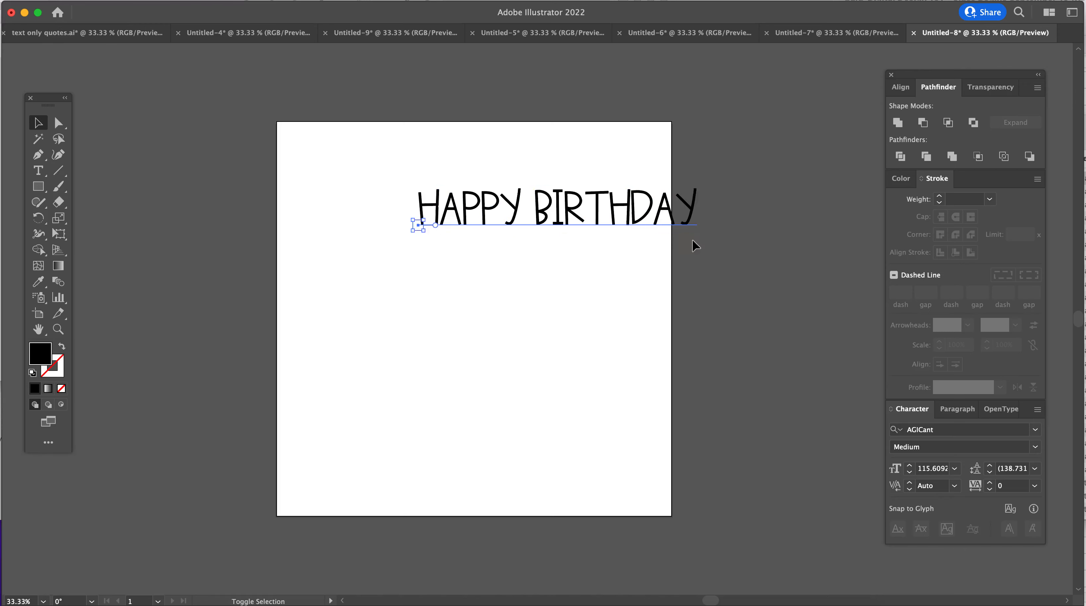
- Move the "HAPPY BIRTHDAY" text fully onto the artboard and change its font to Allspice
drag(557, 210, 477, 207)
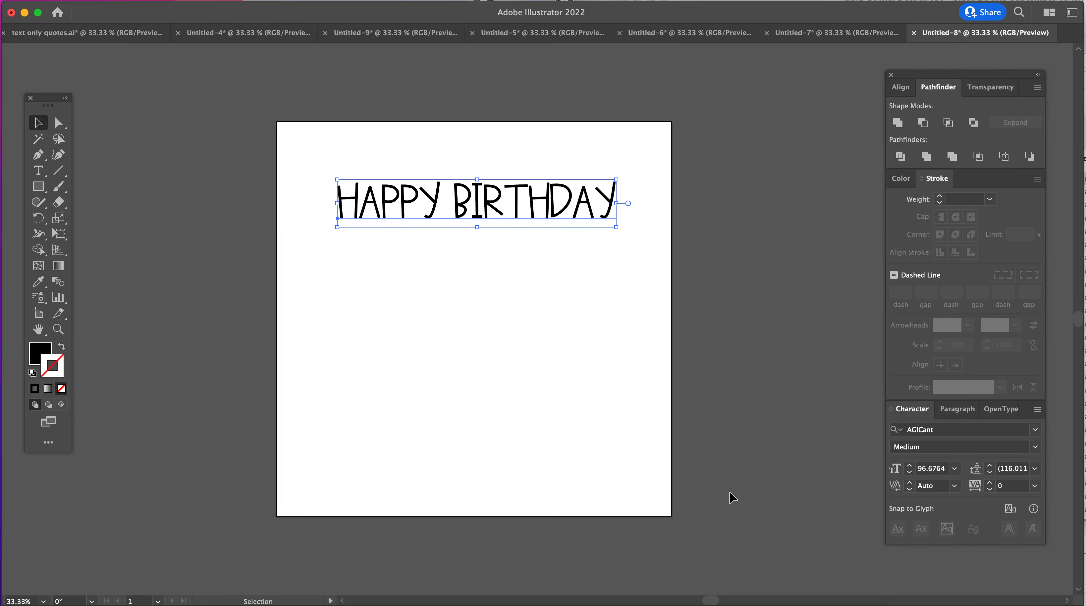
triple_click(489, 209)
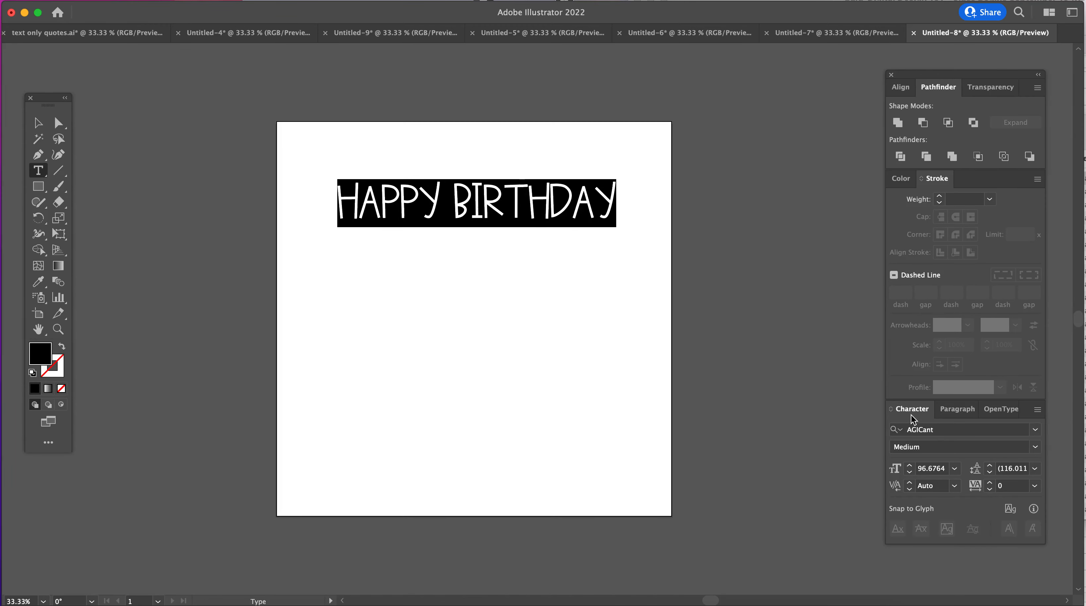
click(318, 0)
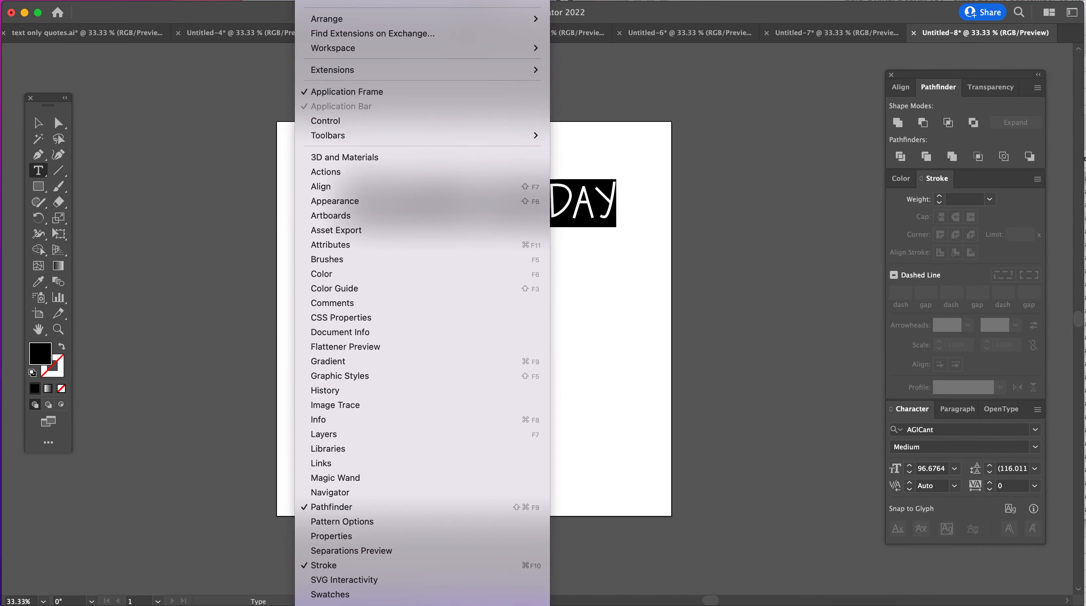
scroll(429, 417, down, 10)
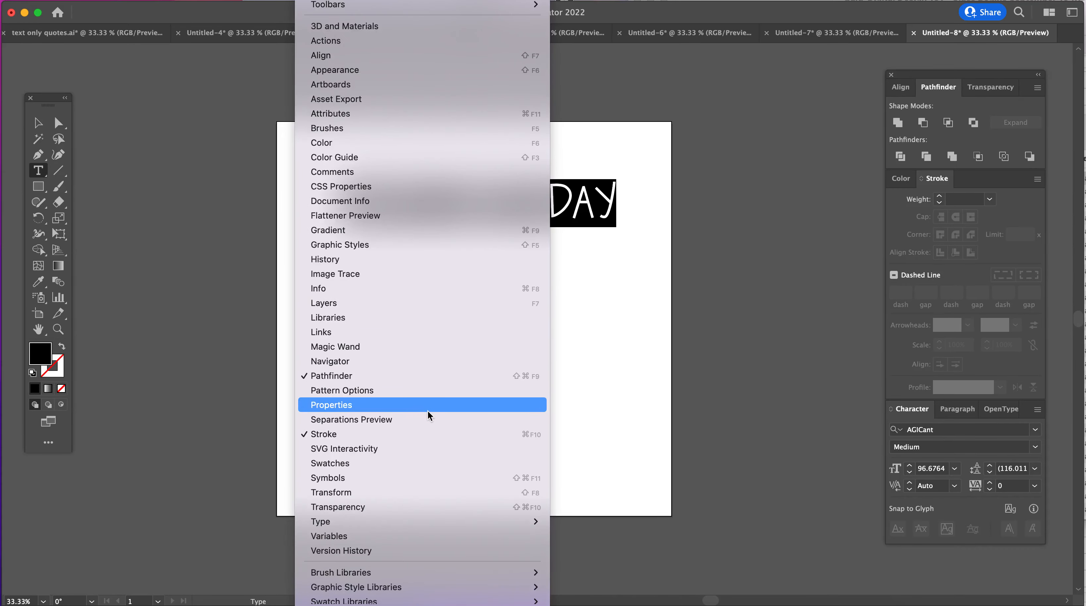
mouse_move(399, 507)
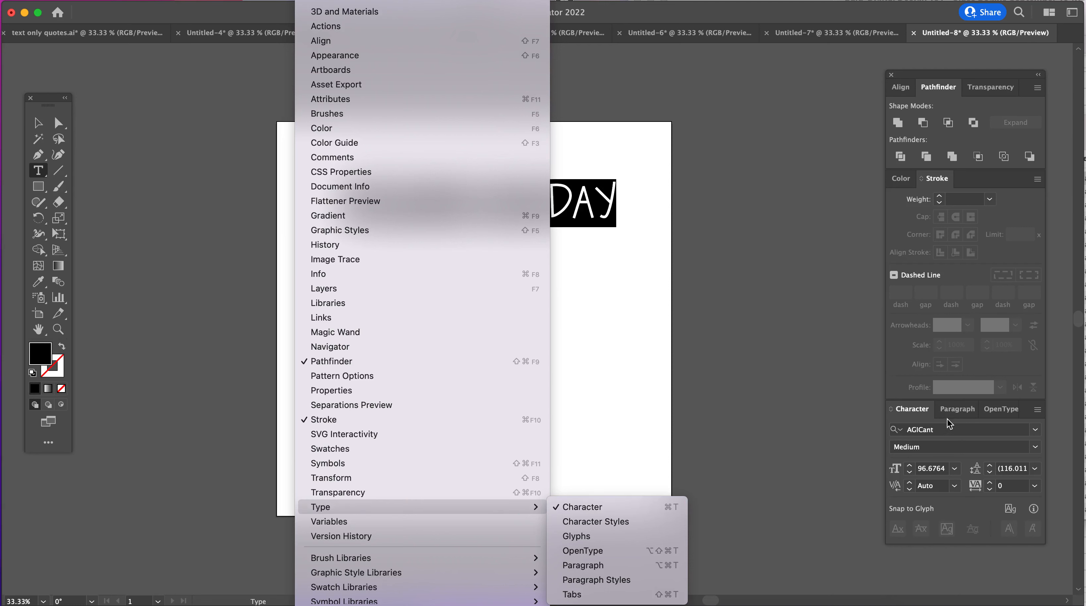
click(848, 430)
click(1036, 429)
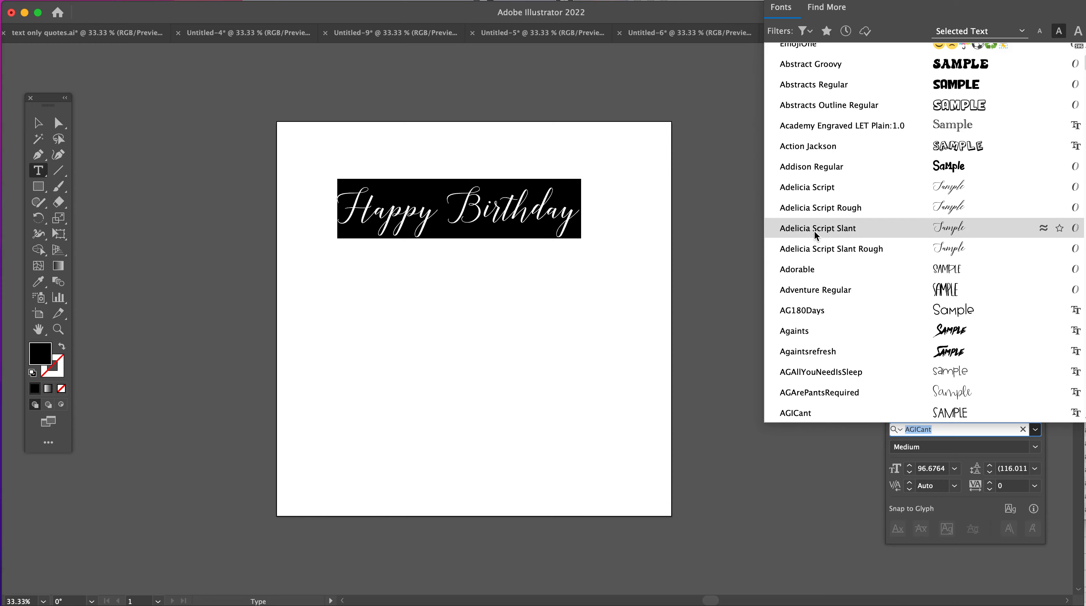
scroll(929, 340, down, 10)
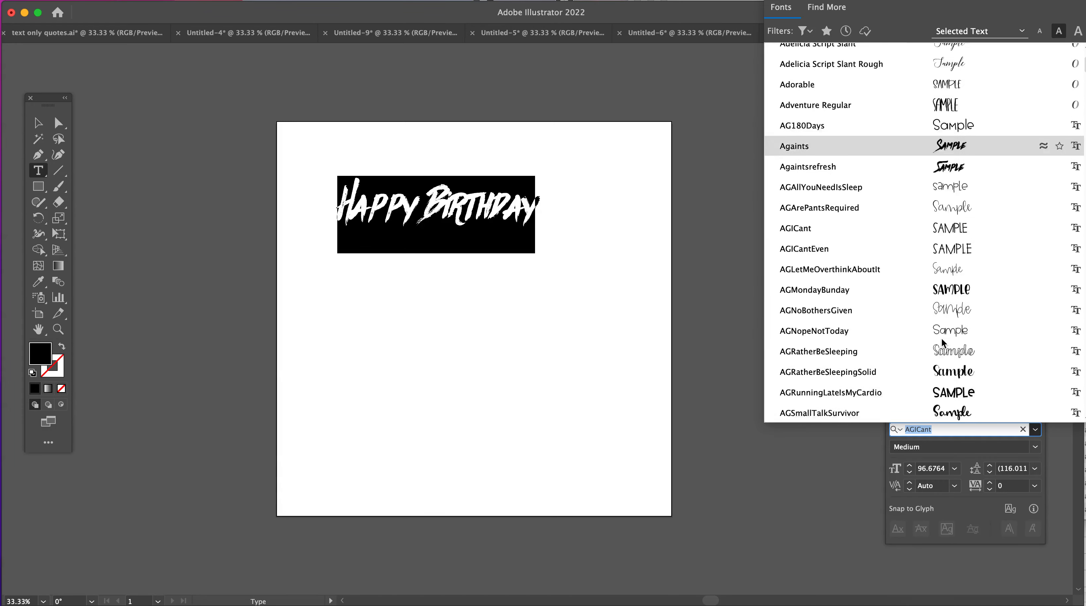
scroll(932, 345, down, 3)
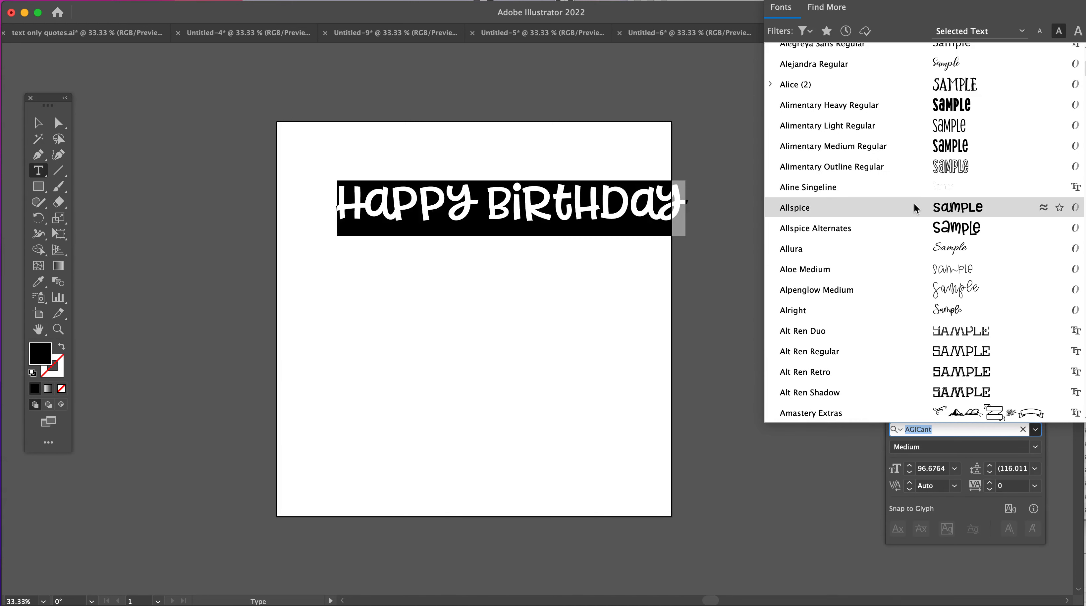
click(913, 205)
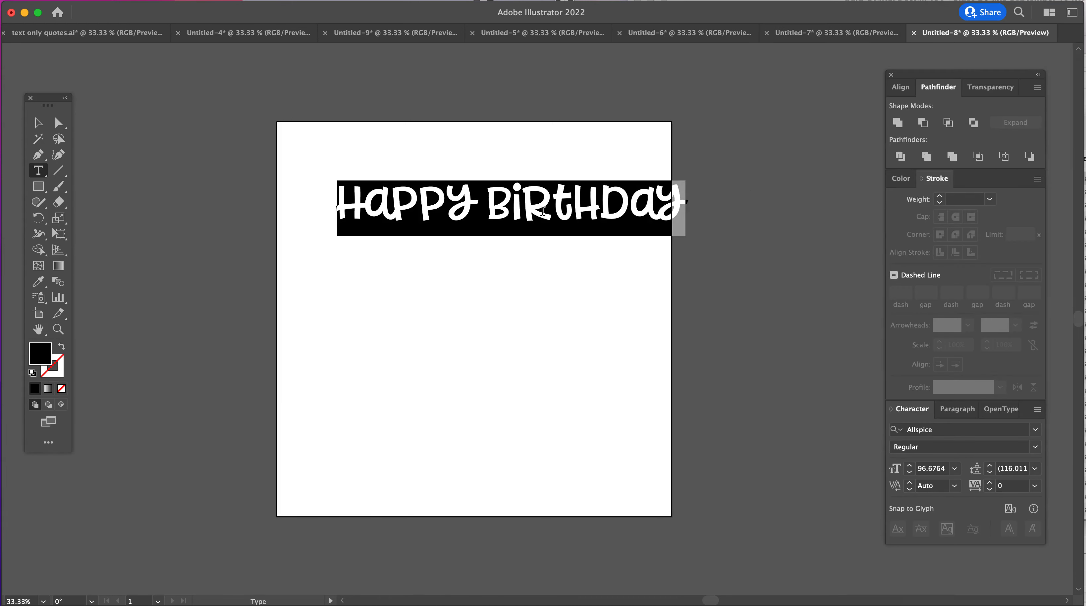
- Reposition the "Happy Birthday" text so that its full width fits inside the upper part of the artboard, then deselect it
click(567, 255)
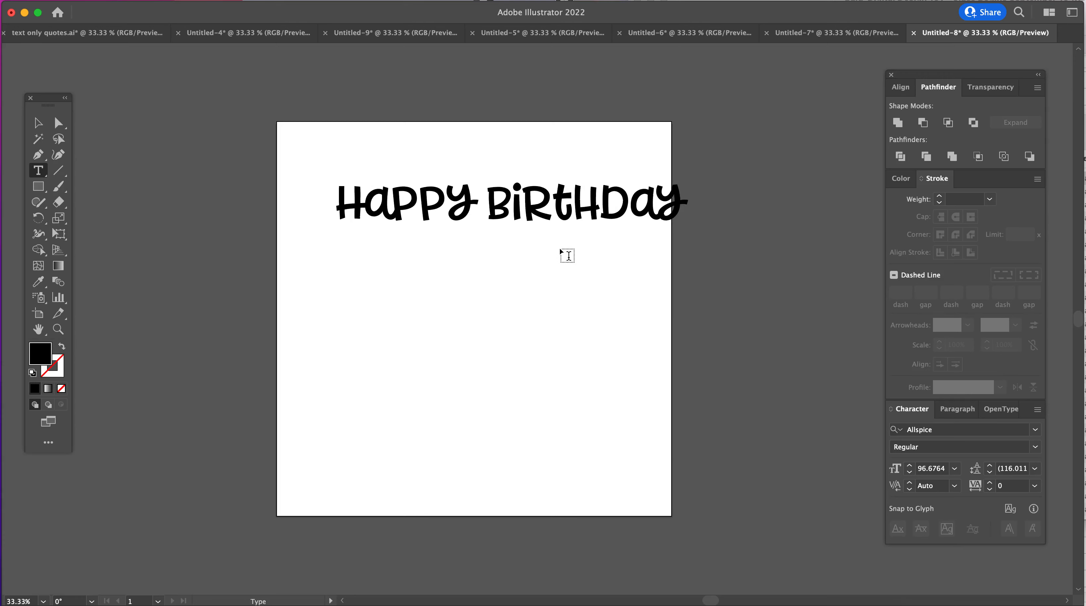
click(38, 123)
drag(533, 208, 494, 233)
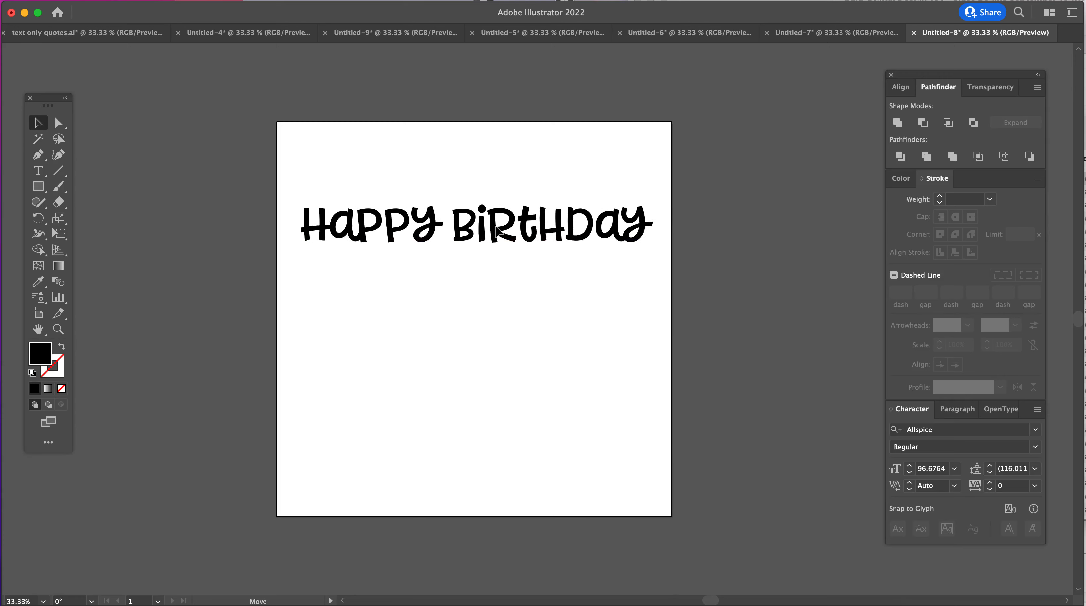
click(464, 305)
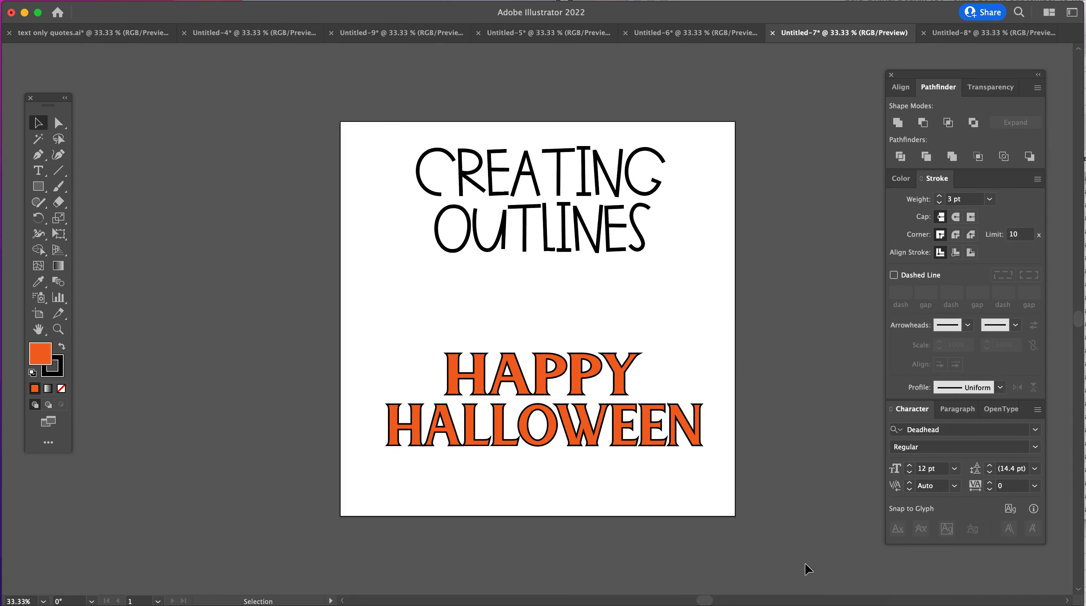
- Clear all artwork from the Untitled-7 document and add the text "HAPPY HALLOWEEN" on two lines
drag(326, 102, 535, 269)
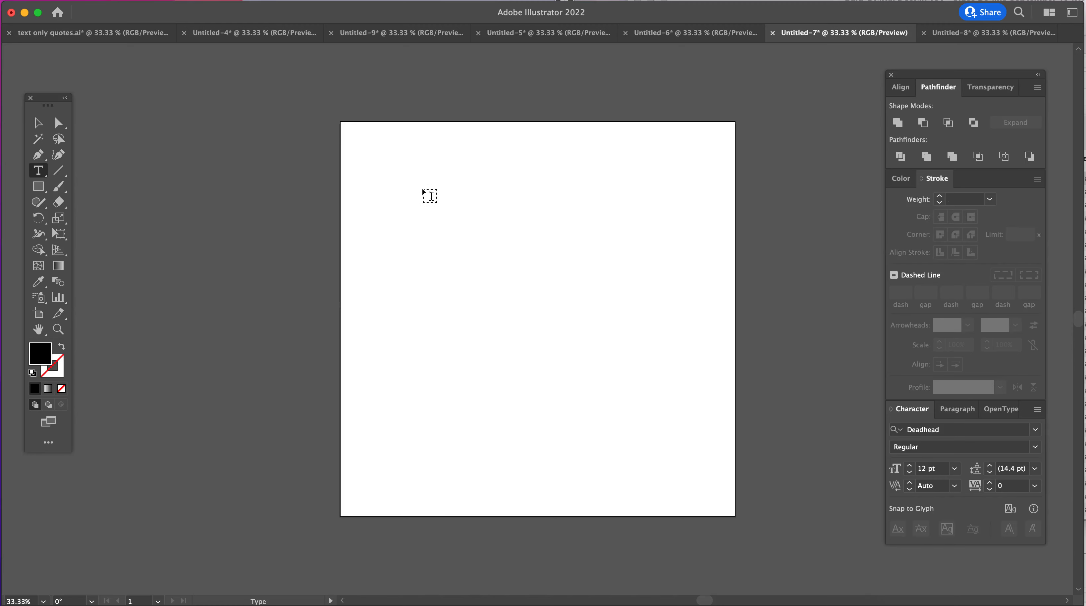
click(420, 186)
text(HALLOWEEN)
- Enlarge the "HAPPY HALLOWEEN" text to about 125 pt within the artboard and set its font to Abstracts Regular
click(38, 122)
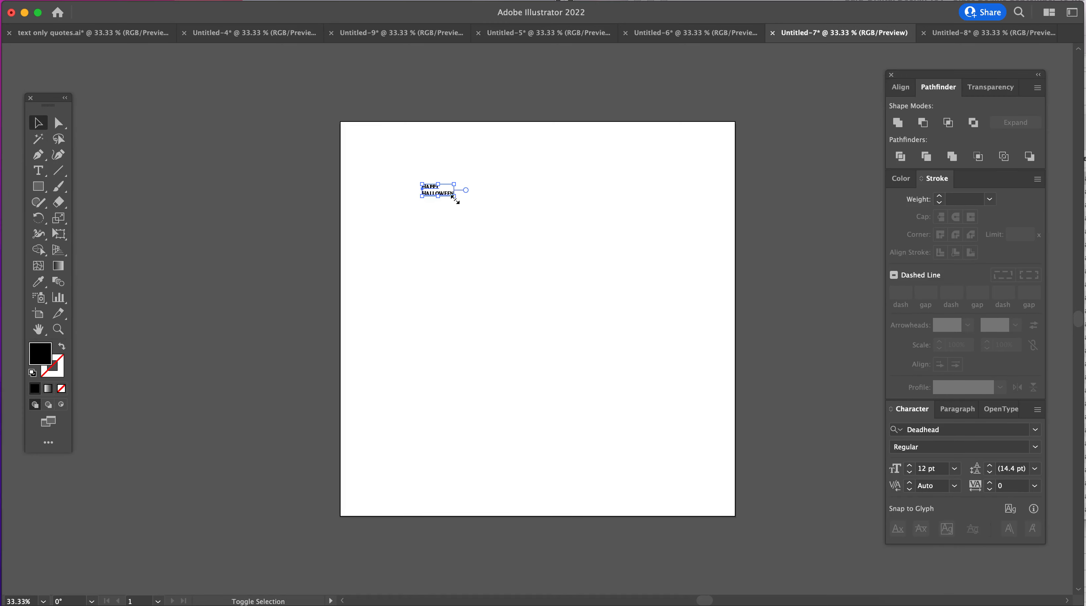
drag(454, 196, 738, 337)
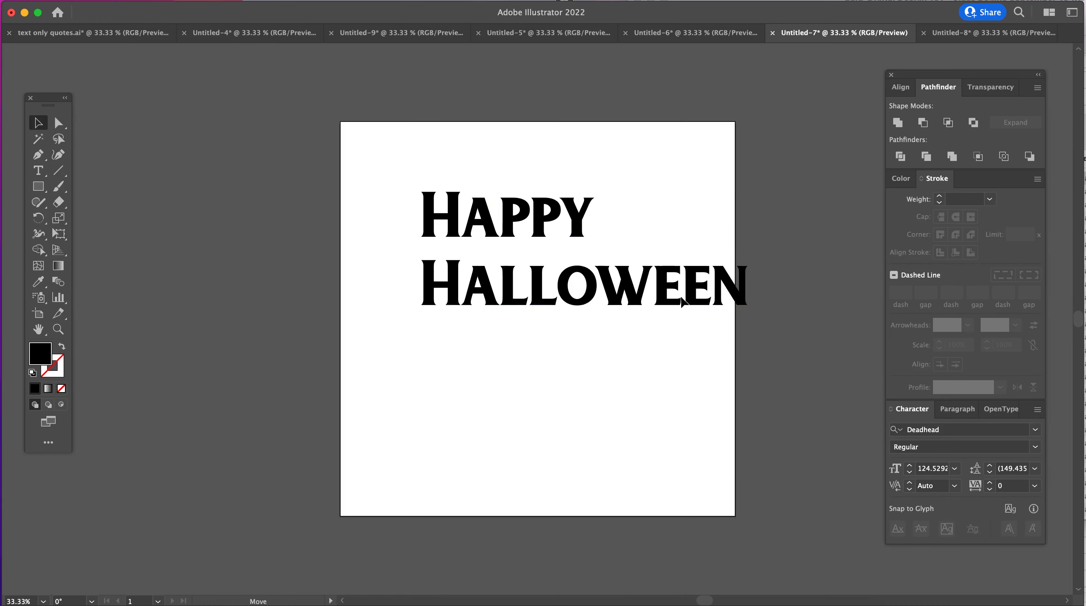
drag(681, 302, 636, 328)
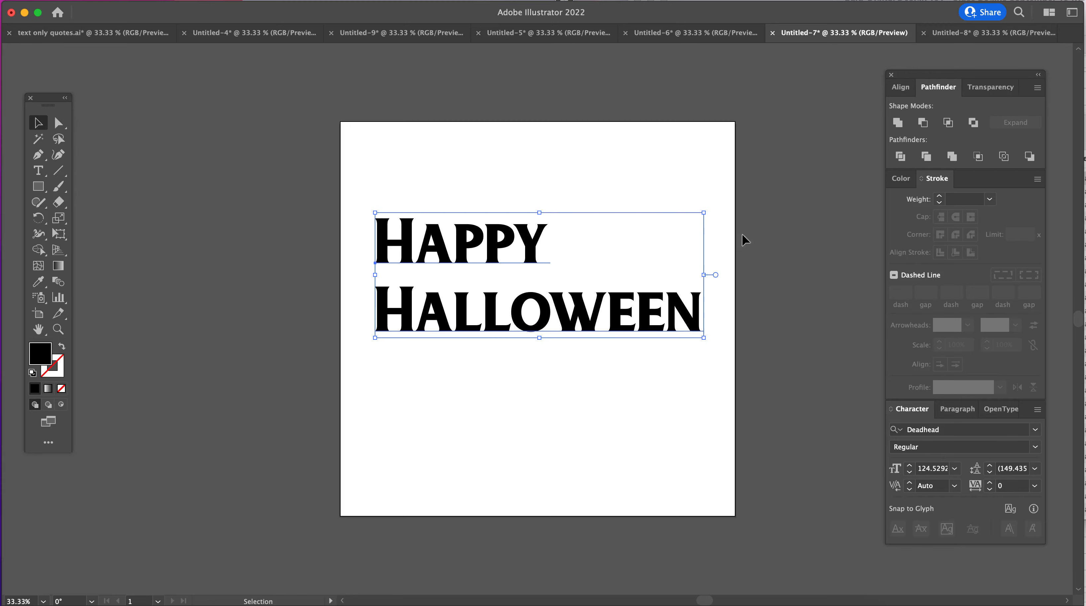
click(1034, 430)
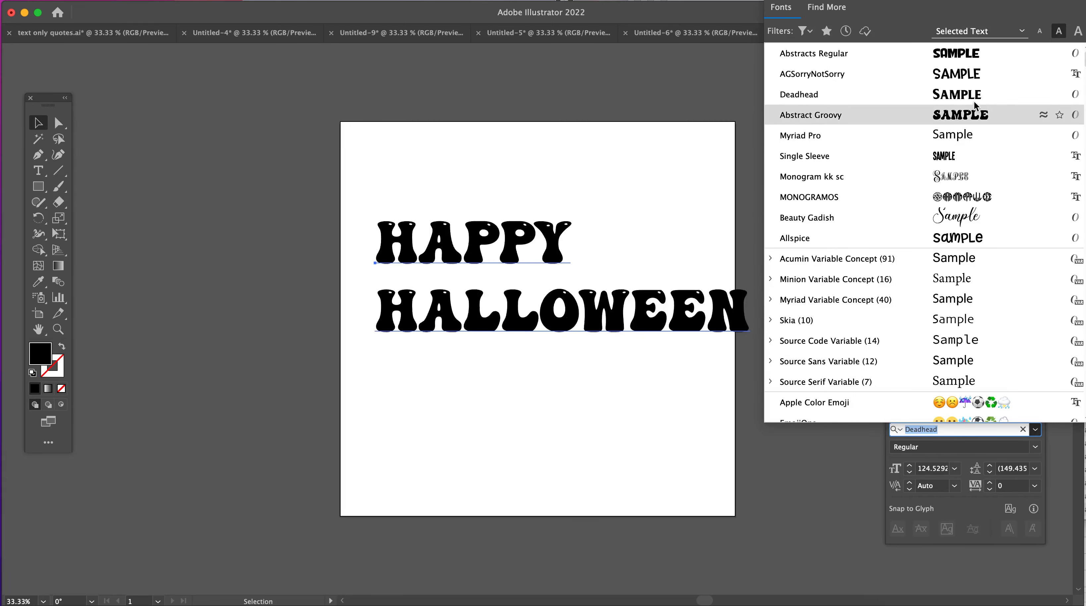
click(966, 57)
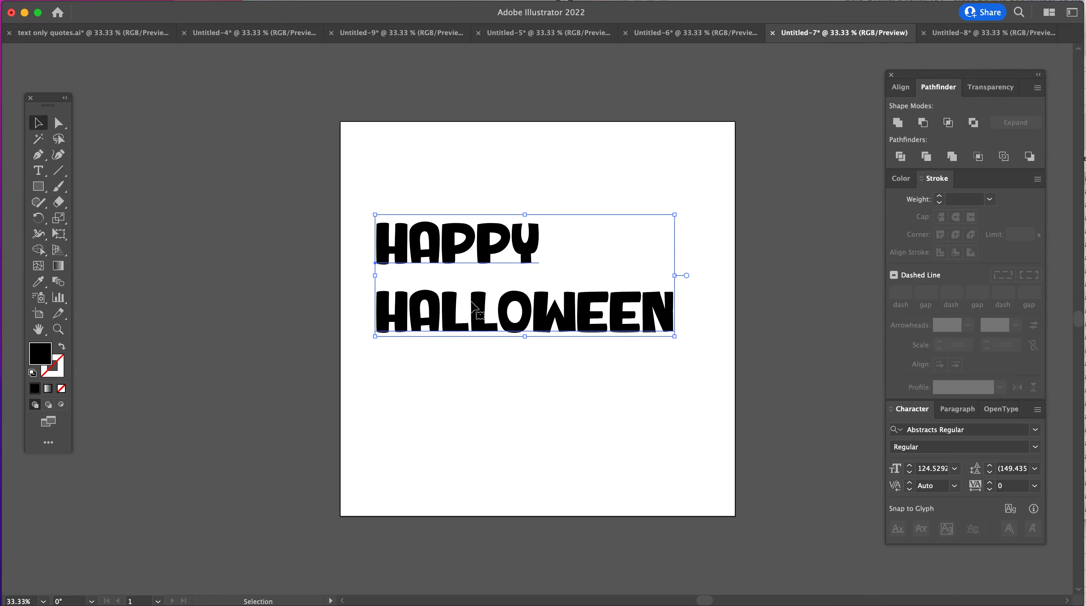
- Set the fill of the "HAPPY HALLOWEEN" text to orange, F45C27
double_click(41, 358)
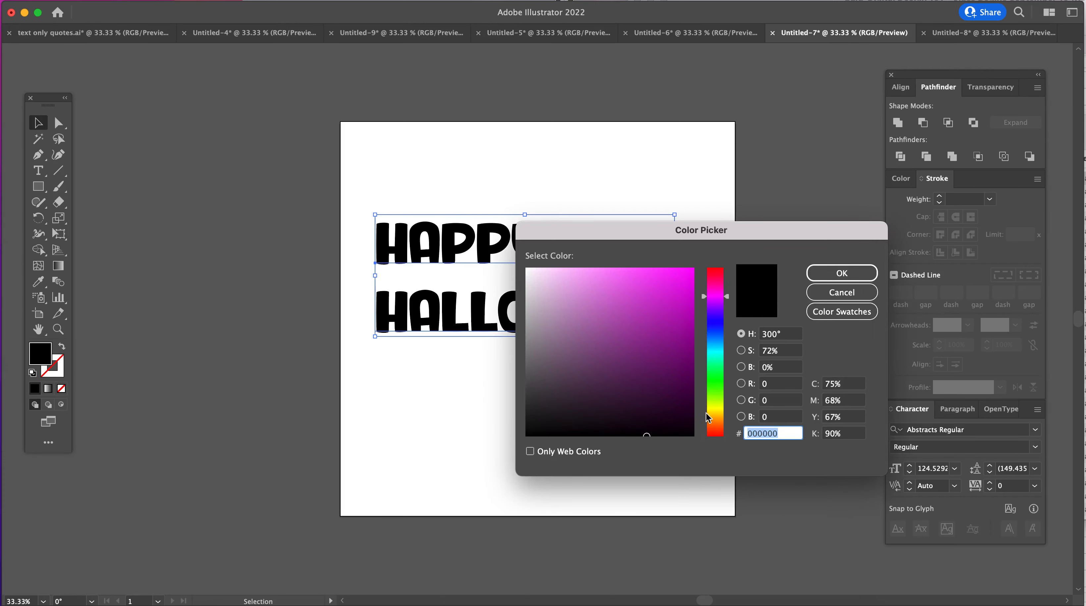
drag(715, 408, 724, 429)
click(667, 275)
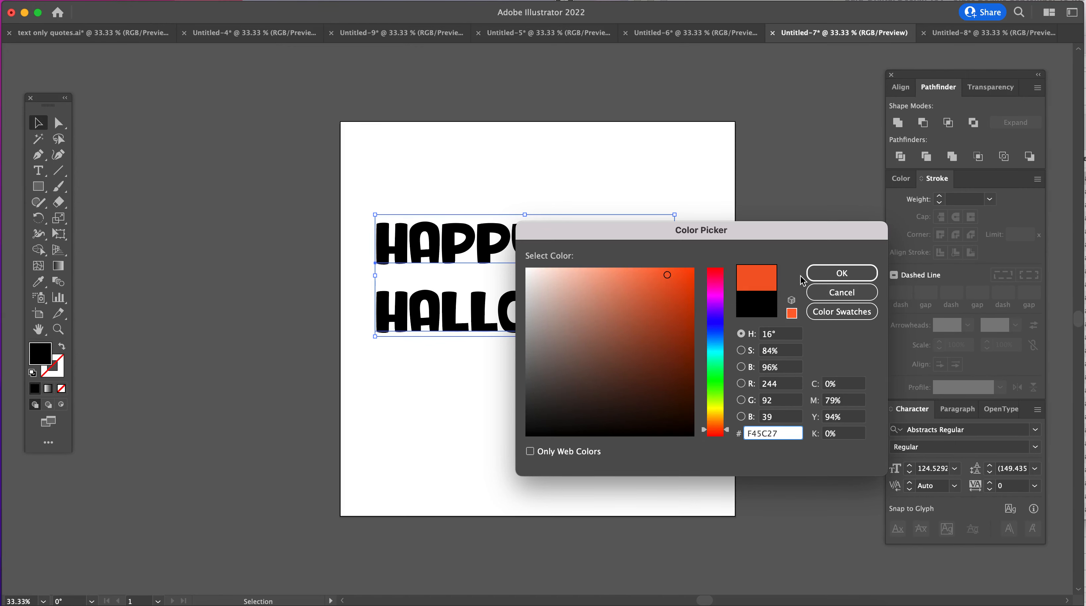
click(832, 272)
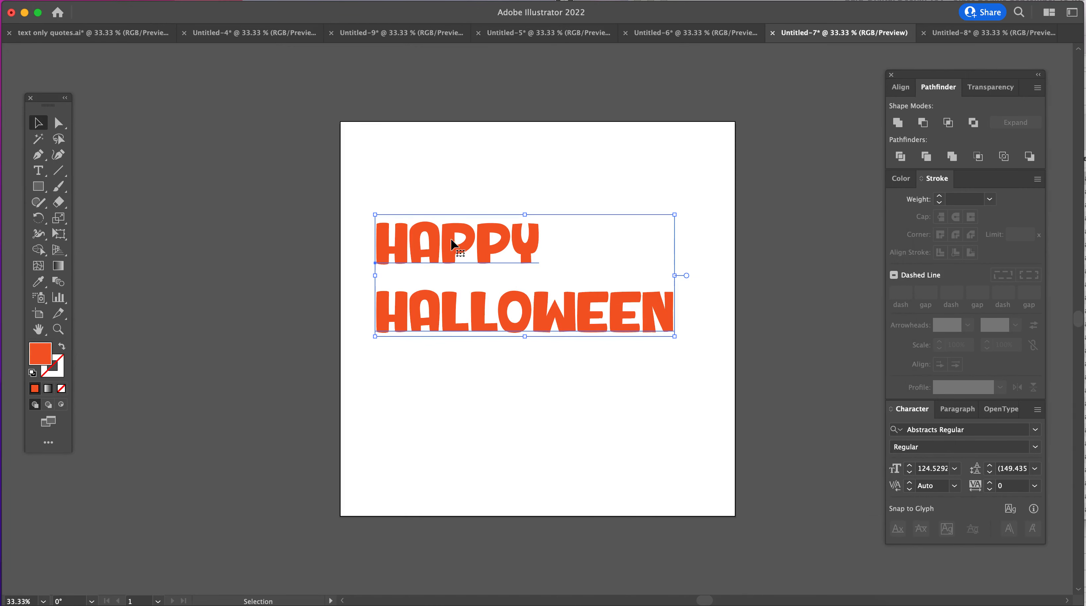
- Give the "HAPPY HALLOWEEN" text a near-black stroke, color 000005
click(56, 375)
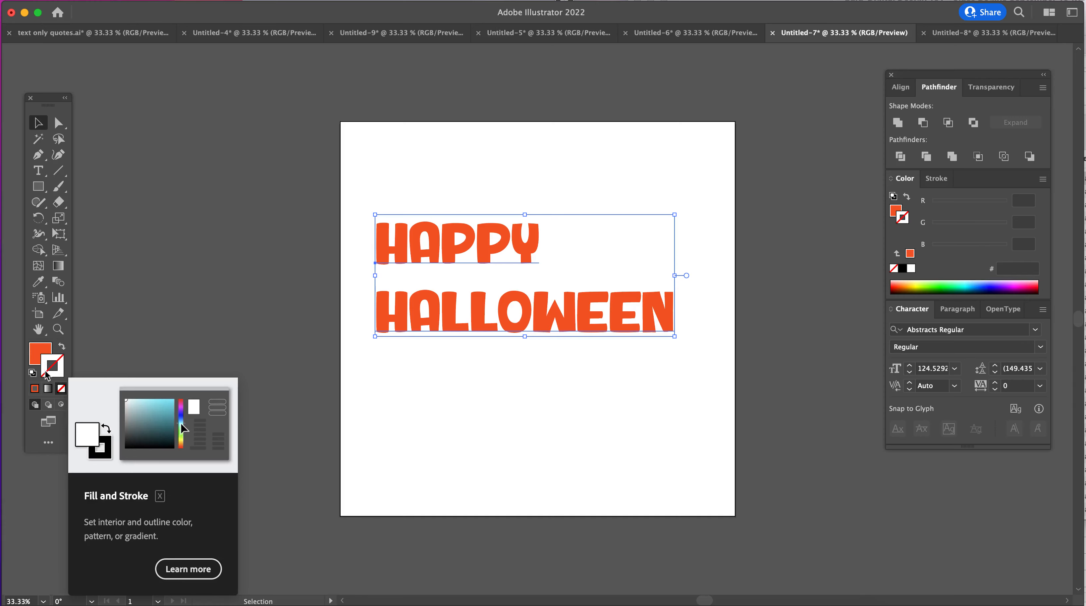
double_click(46, 372)
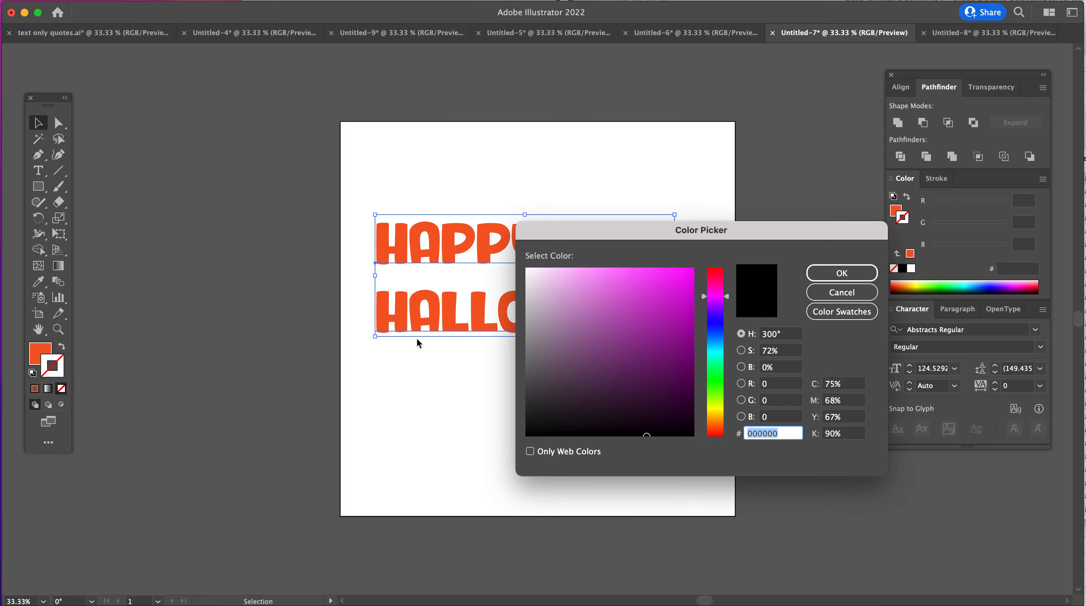
mouse_move(703, 300)
mouse_down()
mouse_move(708, 344)
mouse_move(707, 321)
mouse_up()
mouse_move(623, 400)
mouse_down()
mouse_move(606, 395)
mouse_move(686, 437)
mouse_move(575, 393)
mouse_move(674, 415)
mouse_move(689, 434)
mouse_up()
click(852, 276)
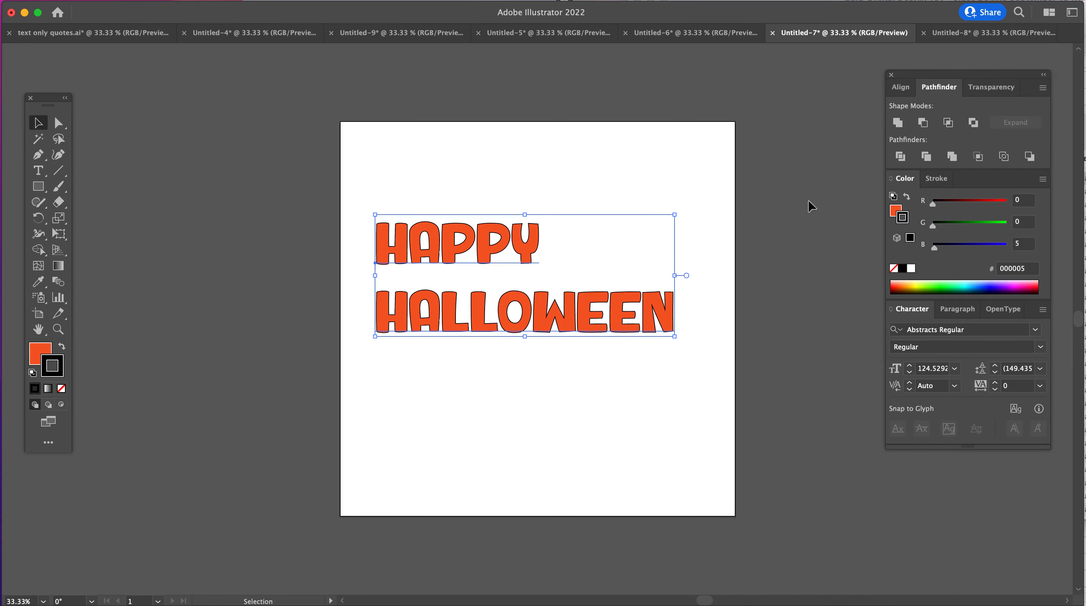
- Try stroke weights of 2 pt and 3 pt on the "HAPPY HALLOWEEN" text outline, then deselect the text
click(937, 180)
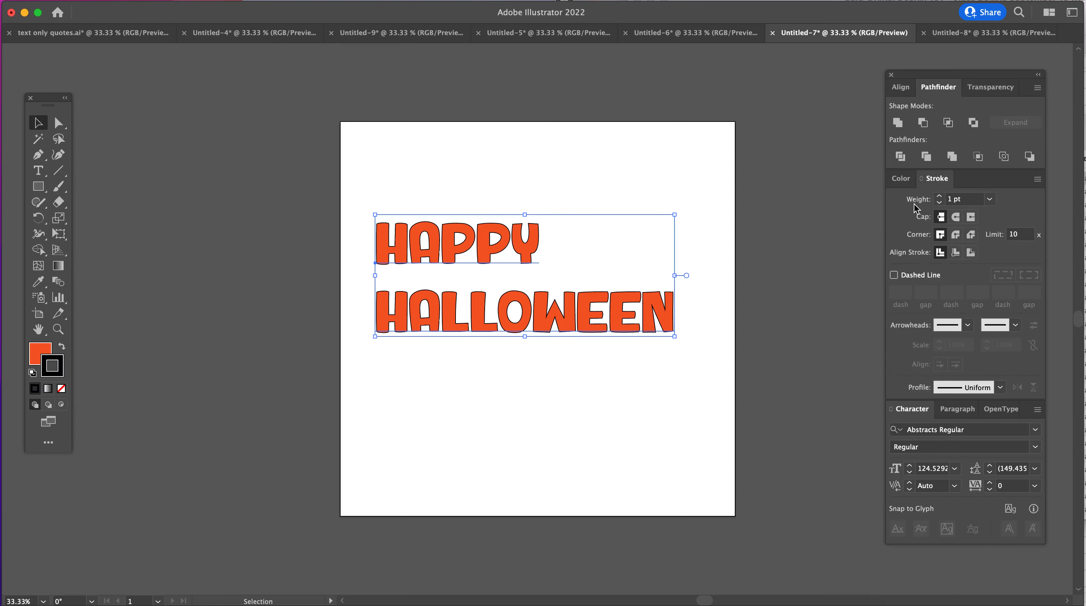
click(940, 198)
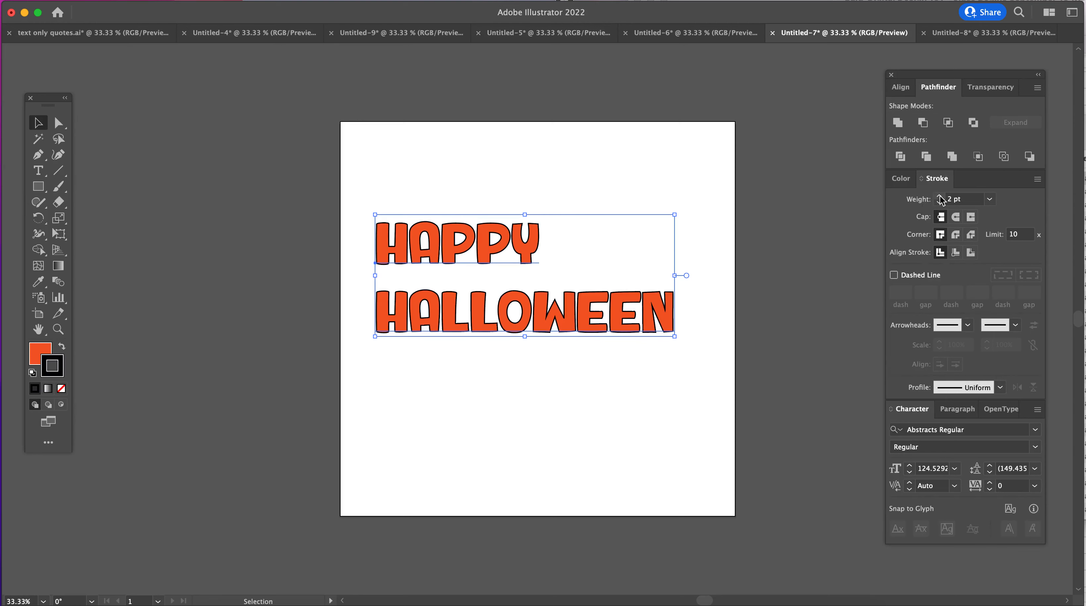
click(940, 196)
click(940, 202)
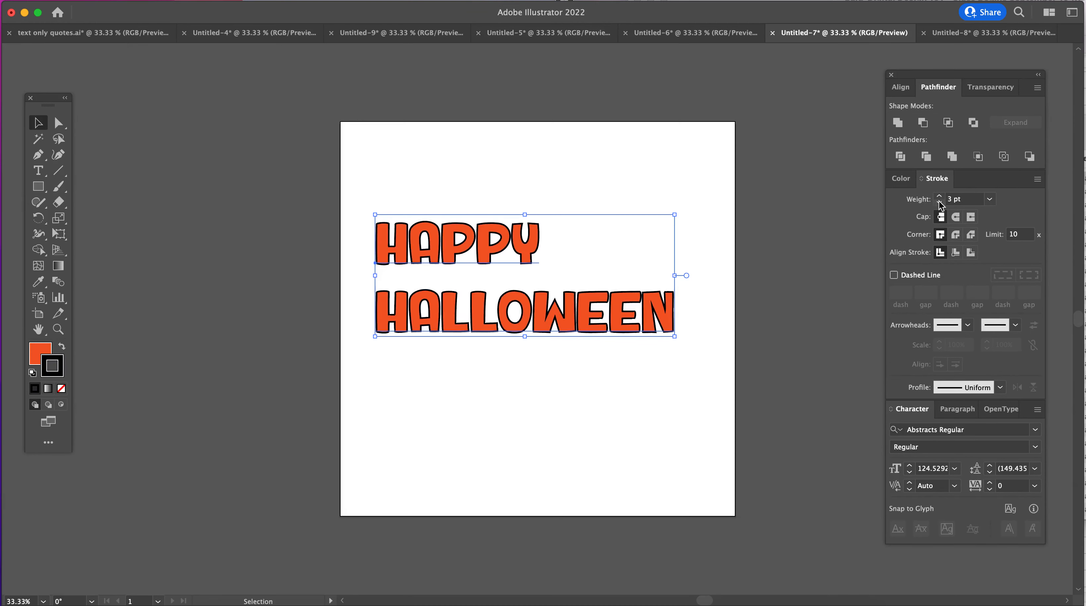
click(938, 203)
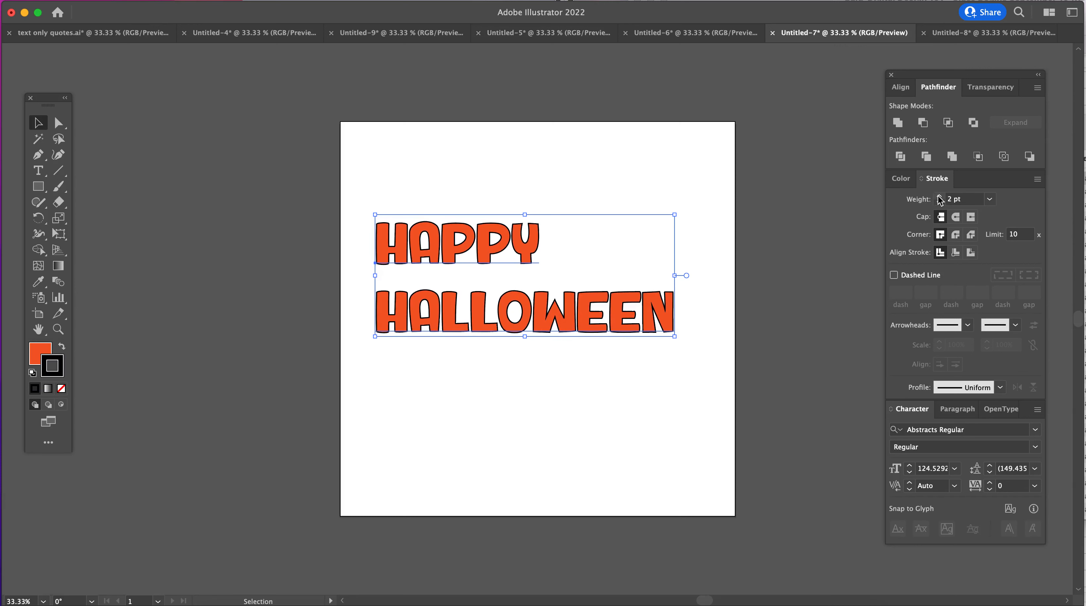
click(939, 198)
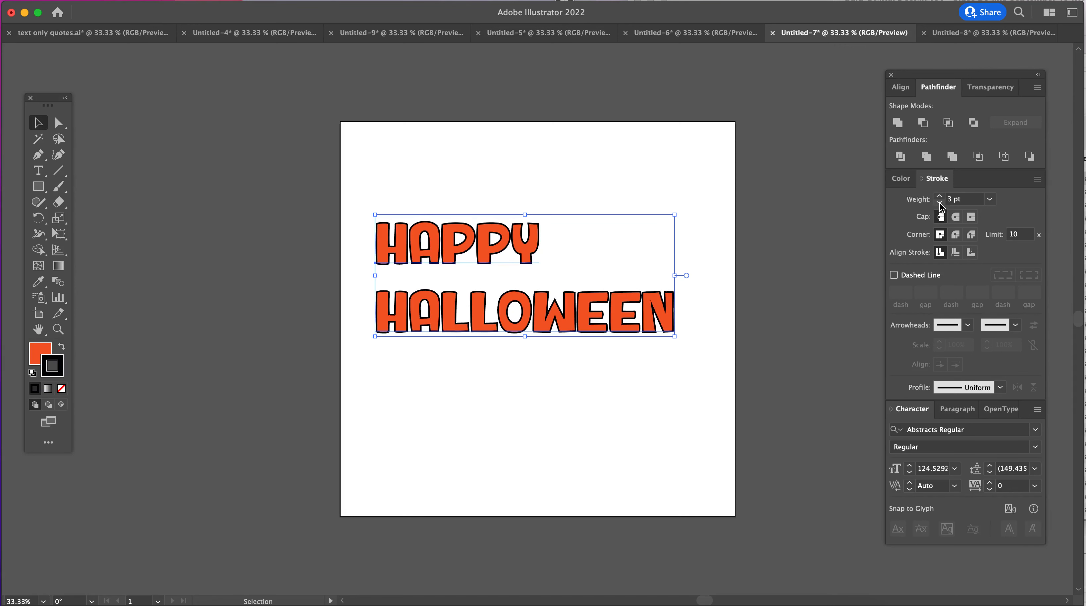
click(940, 204)
click(709, 192)
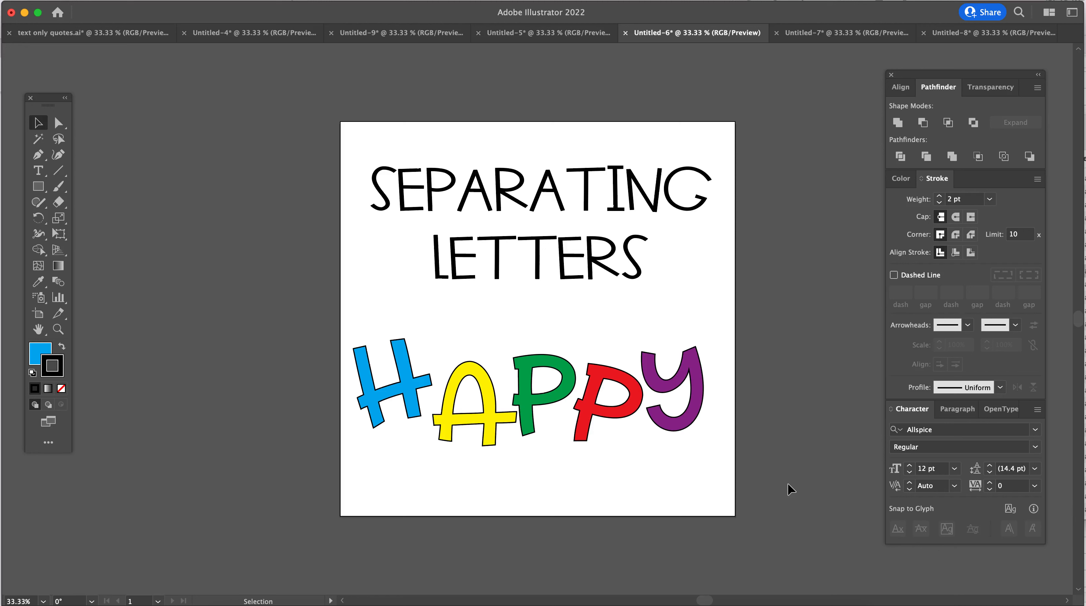
- Clear all artwork from the Untitled-6 document and add the text "HAPPY" on the empty artboard
drag(427, 386, 430, 379)
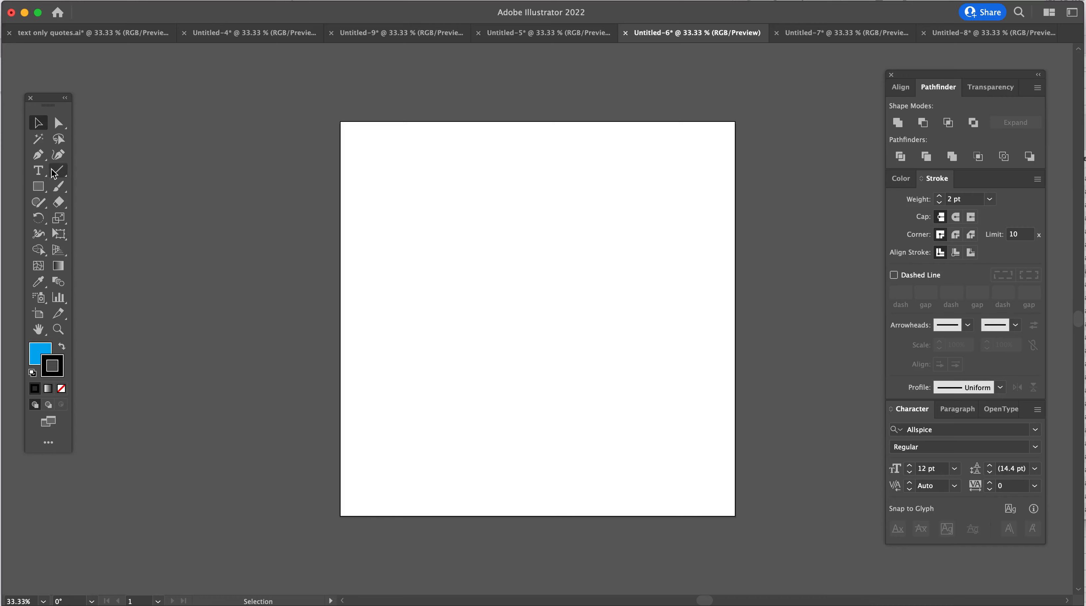
click(44, 171)
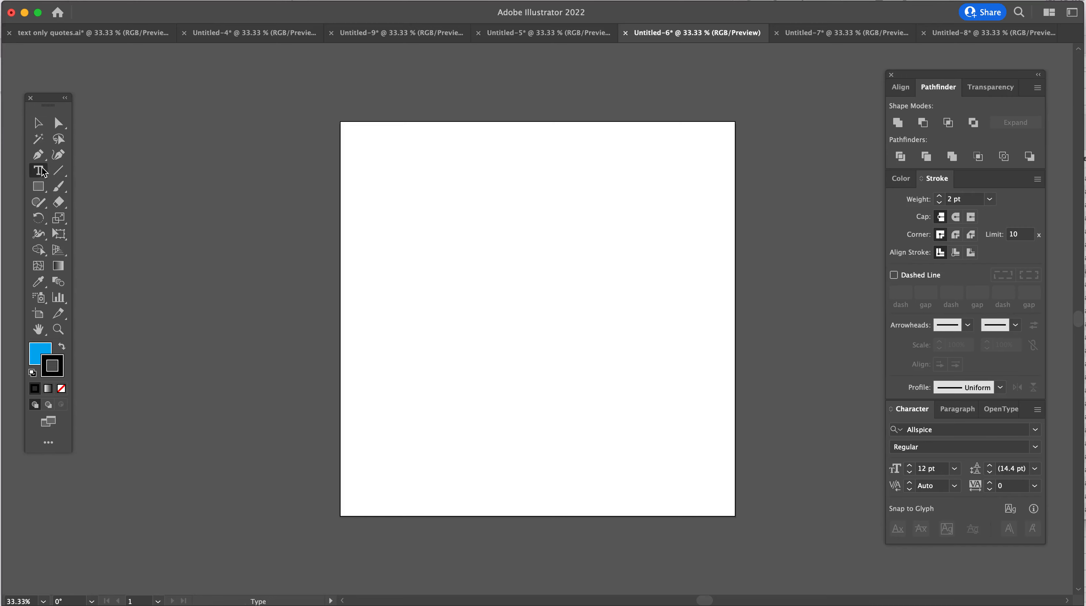
click(459, 216)
text(HAPPY)
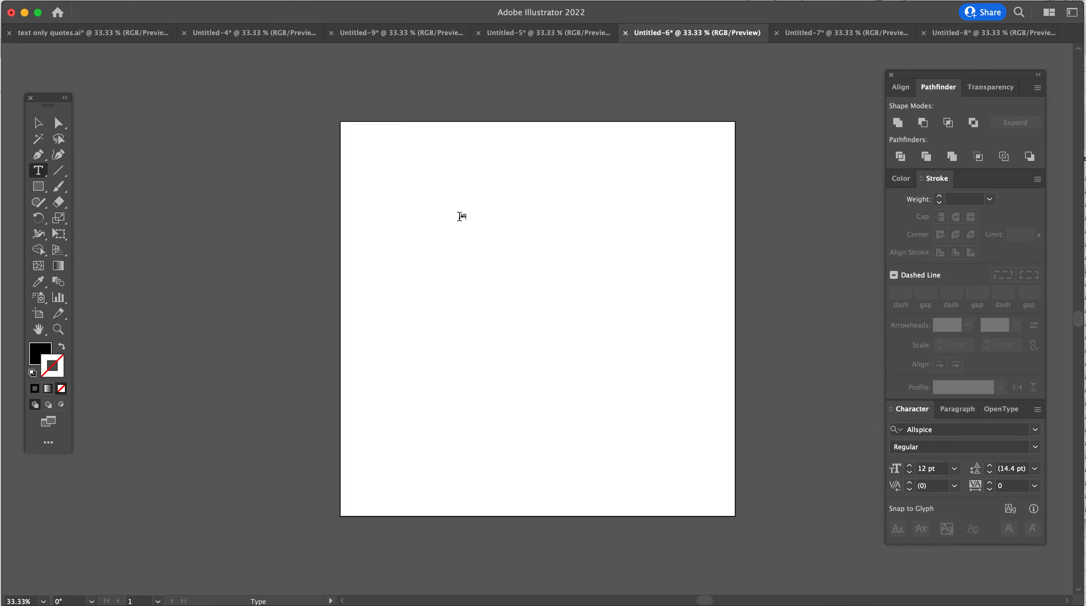
- Enlarge the "HAPPY" text to about 223 pt across the artboard and convert it to outlines
click(38, 122)
drag(476, 222, 778, 341)
drag(685, 268, 609, 280)
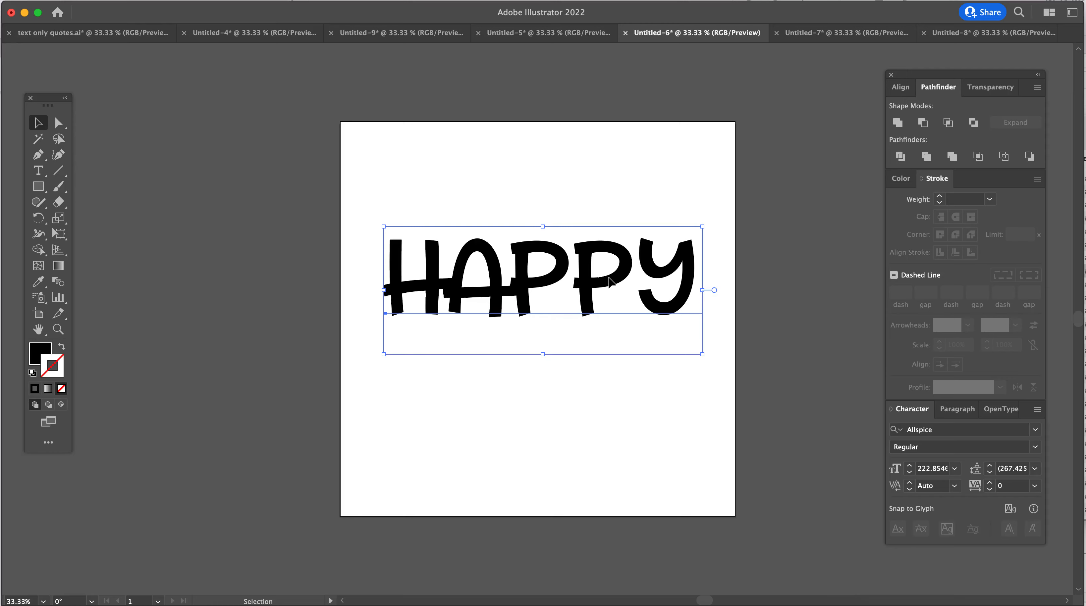
right_click(609, 281)
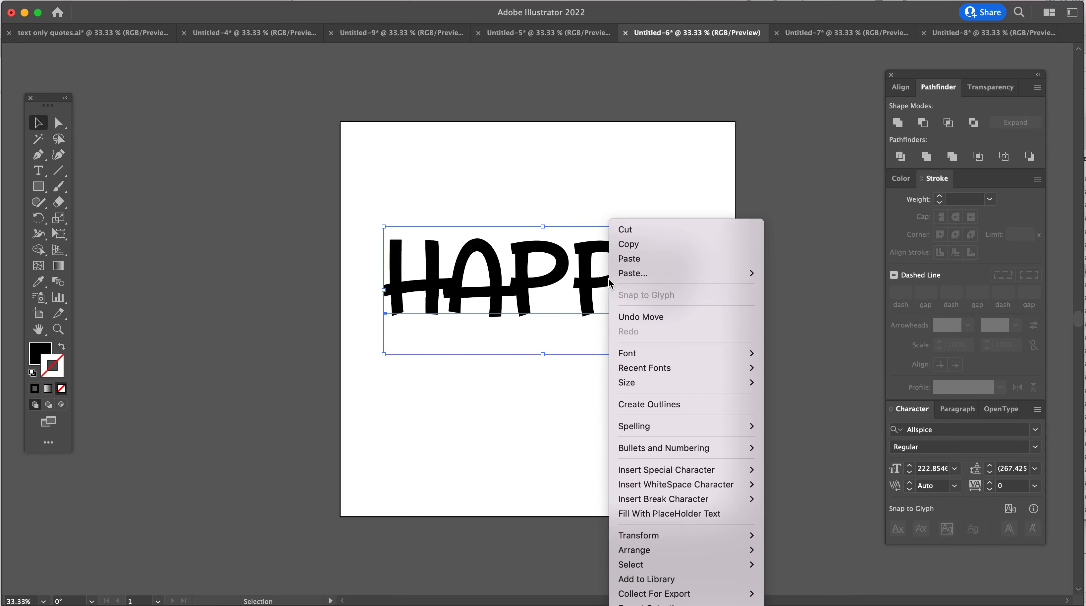
click(629, 406)
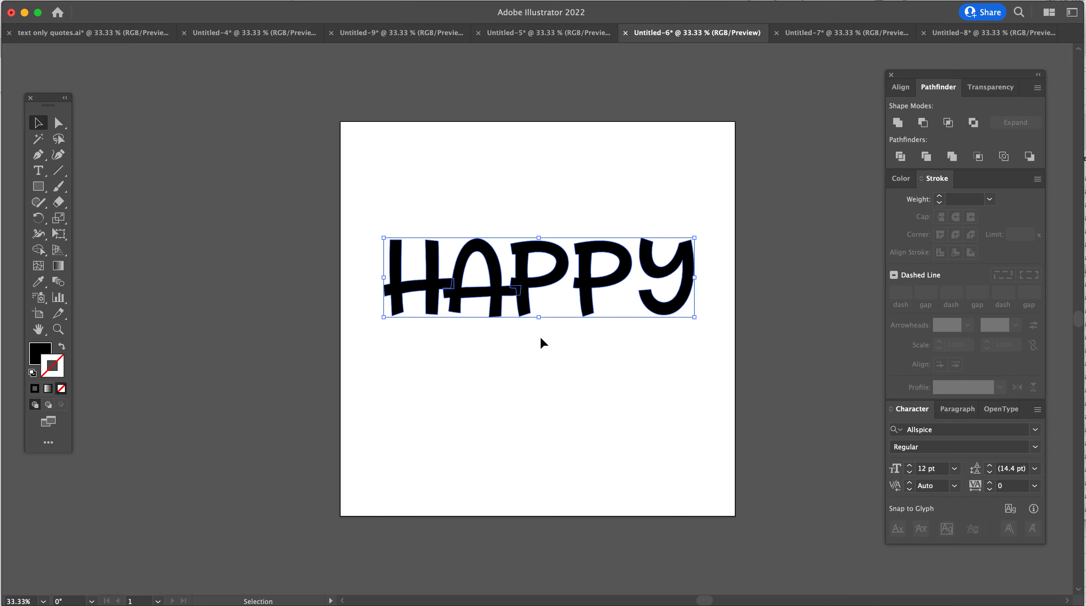
- Reposition the outlined "HAPPY" group on the upper half of the artboard and ungroup it into separate letters
drag(541, 280, 542, 255)
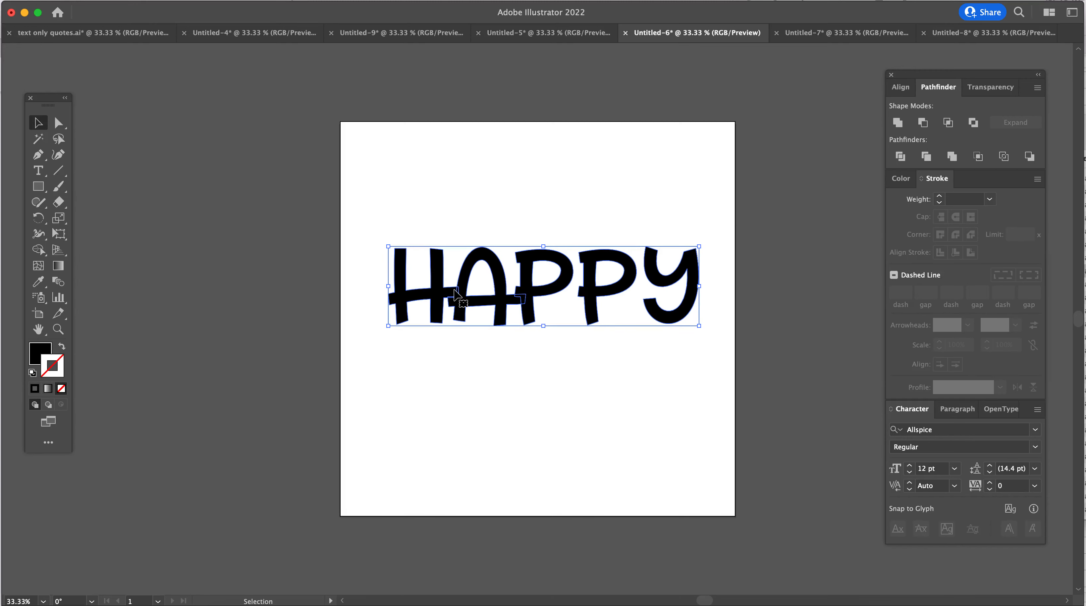
drag(477, 303, 478, 288)
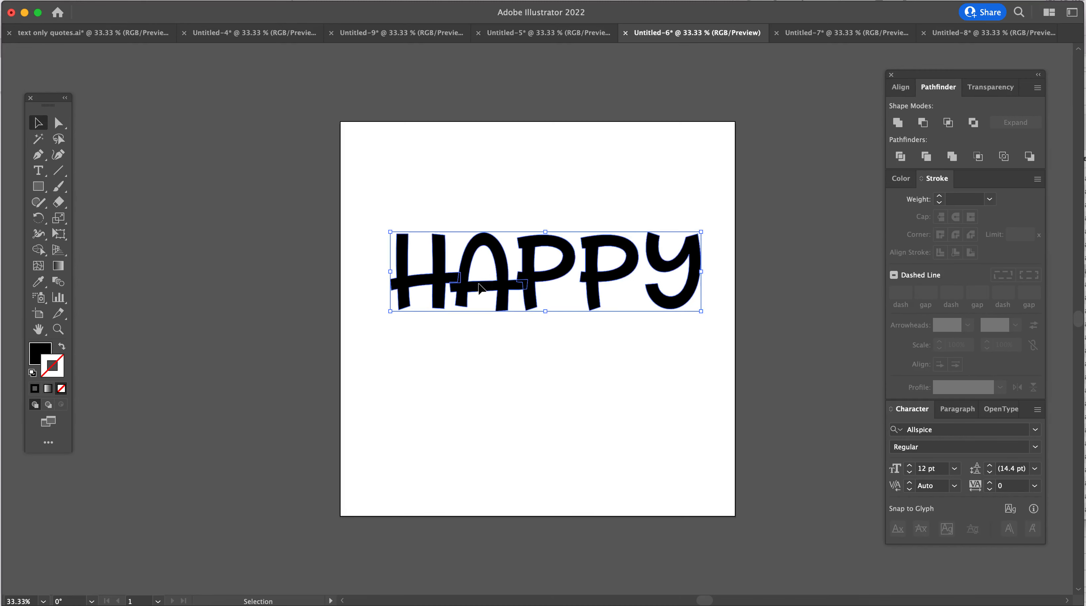
right_click(478, 285)
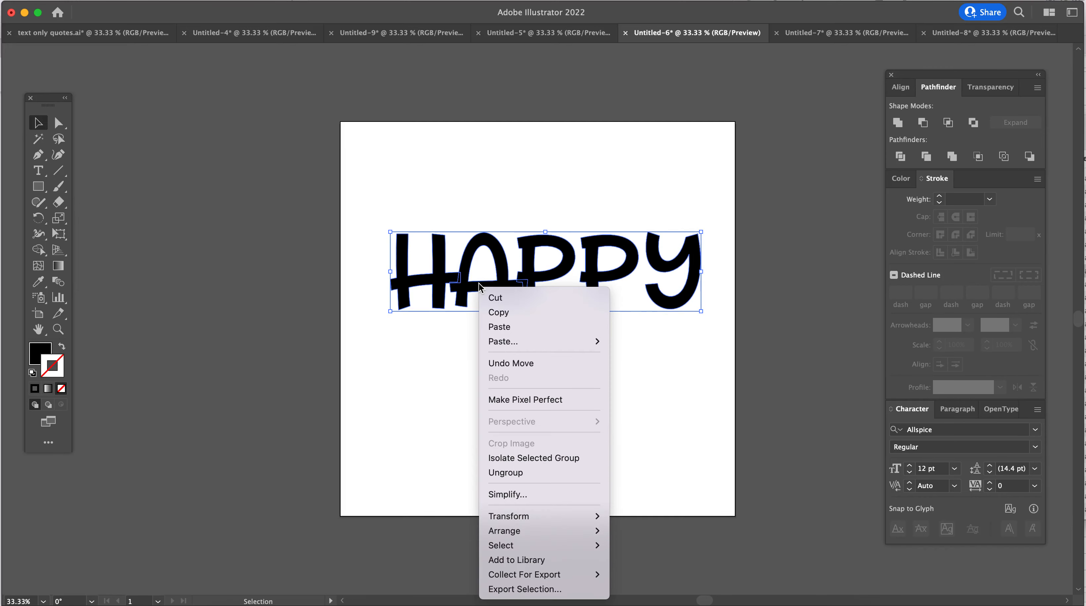
click(531, 472)
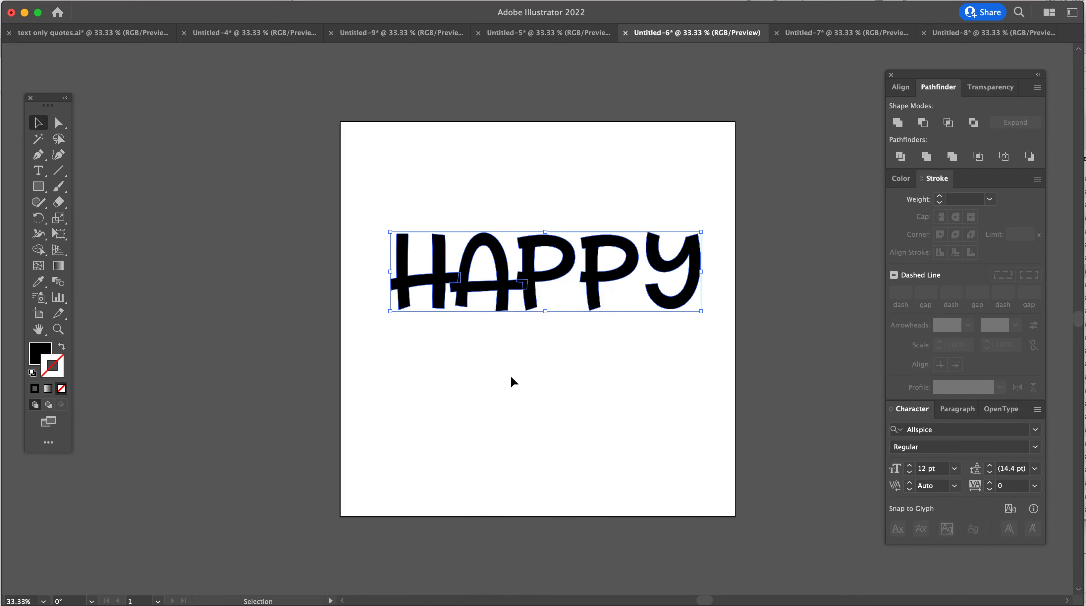
click(512, 382)
- Stagger the separate letters of "HAPPY": shift H and Y up and left, A left, first P up, and second P down and left
drag(424, 262, 403, 233)
drag(471, 292, 454, 292)
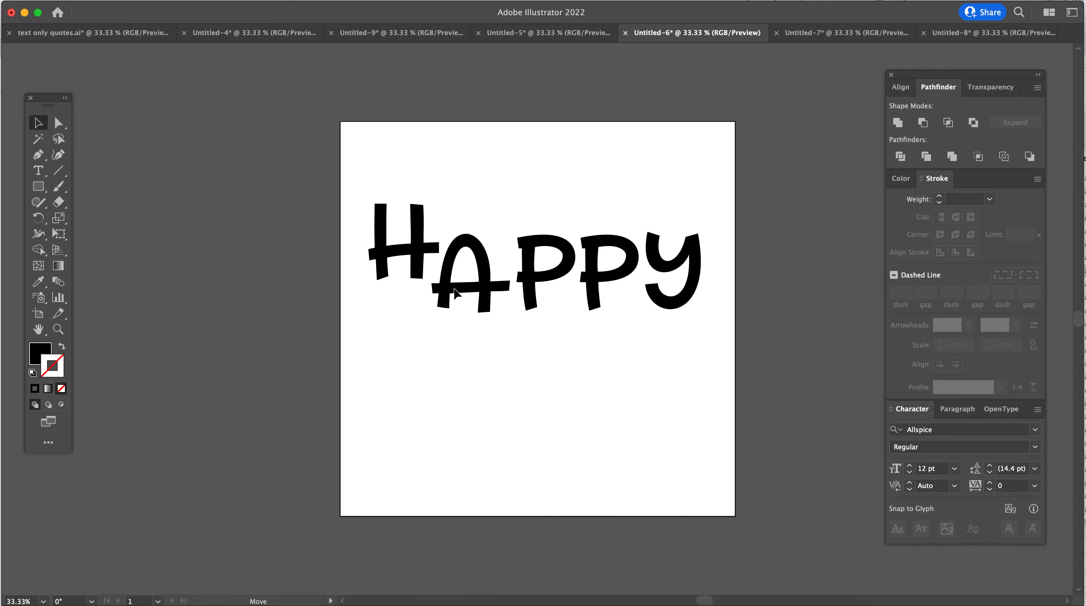
drag(539, 271, 534, 249)
drag(607, 271, 585, 284)
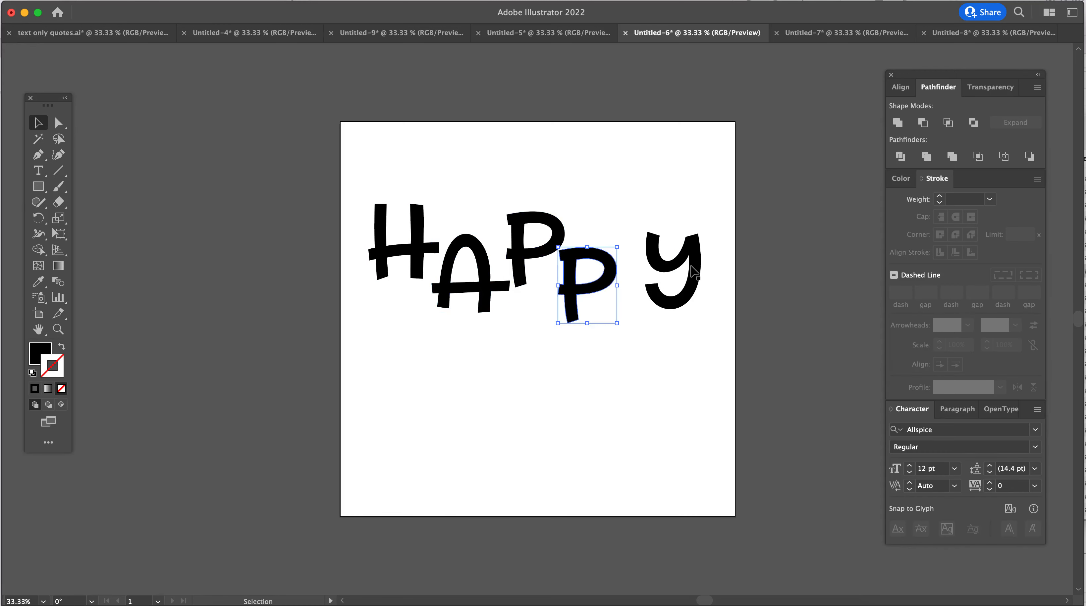
drag(691, 272, 672, 256)
- Enlarge the letter H, nudge it into place beside the A, and clear the selection
drag(416, 254, 439, 314)
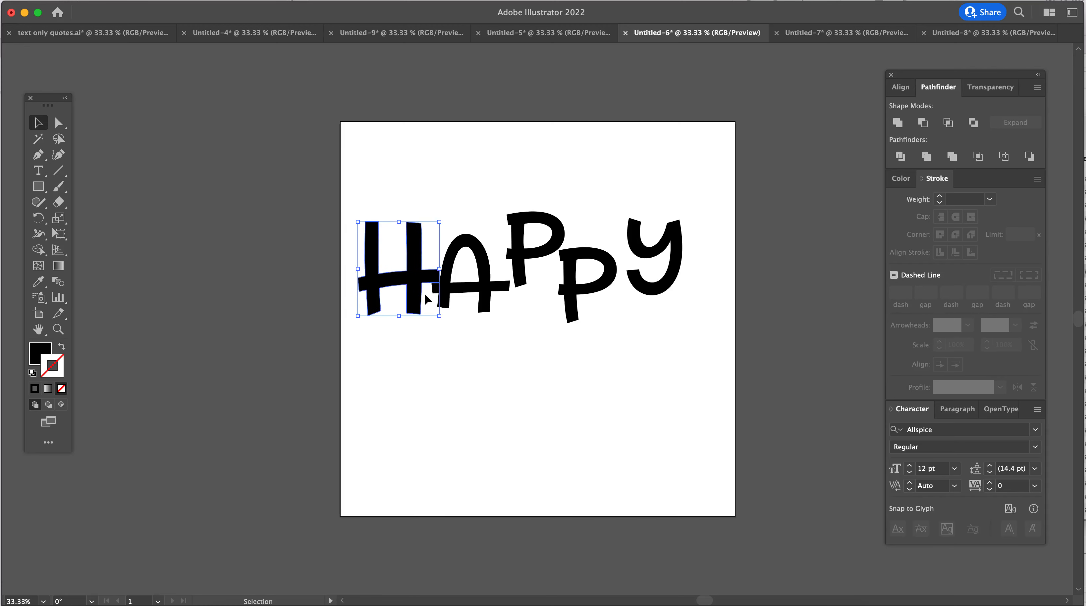
drag(420, 275, 416, 270)
click(573, 399)
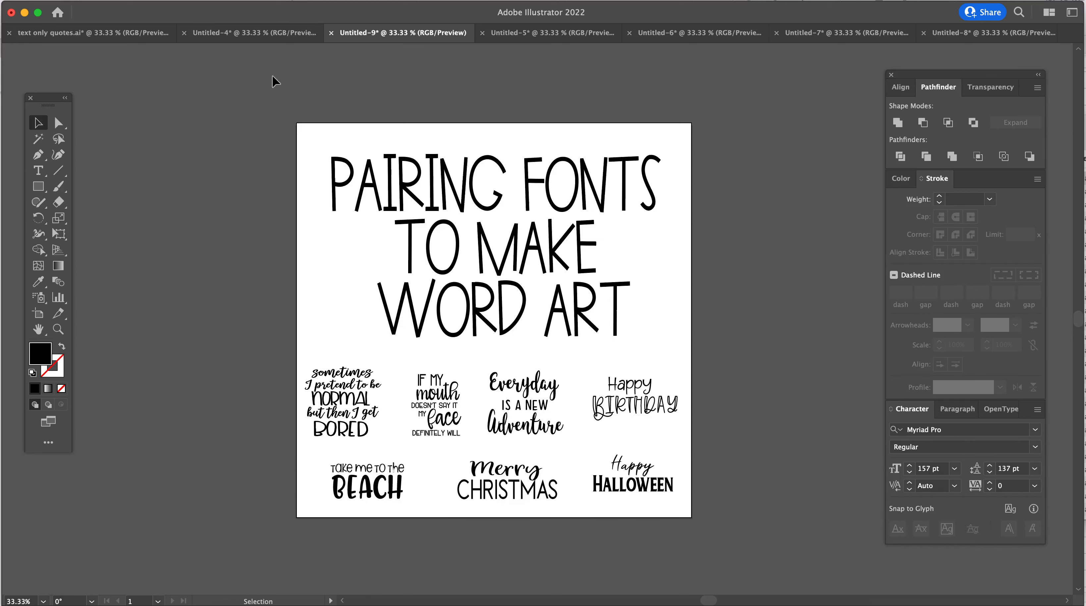
- Switch to the text only quotes.ai document and examine the font pairings and the font samples on either side of its artboard
click(146, 33)
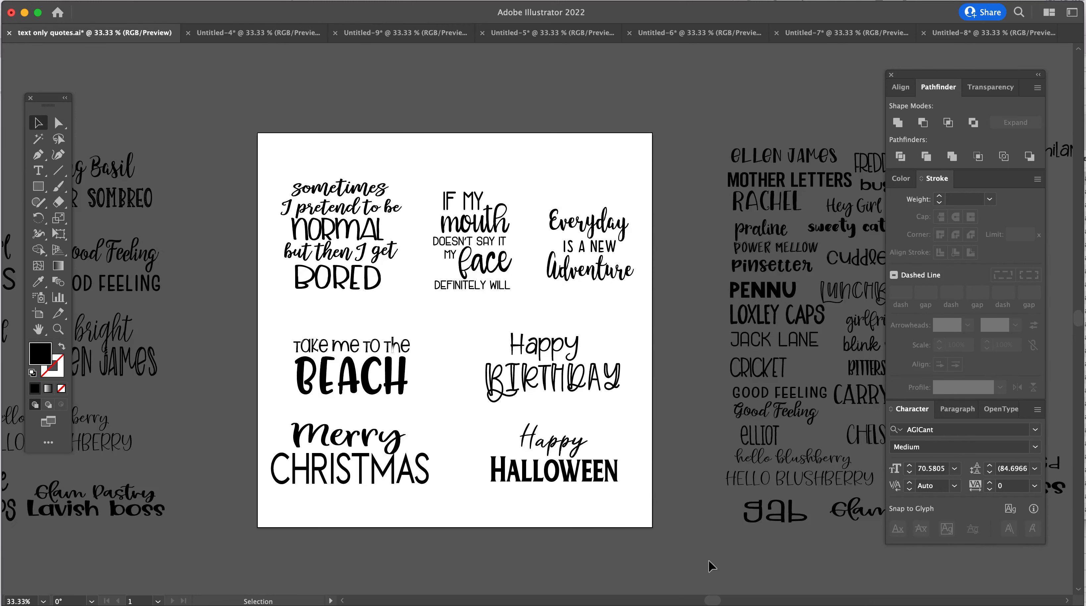
drag(713, 601, 665, 600)
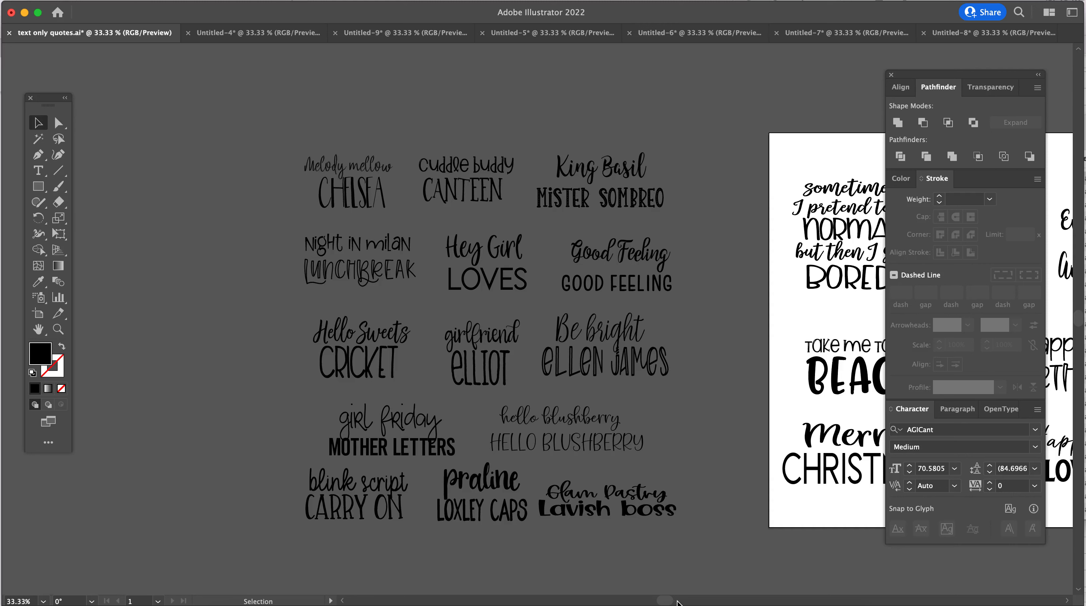
drag(671, 600, 750, 601)
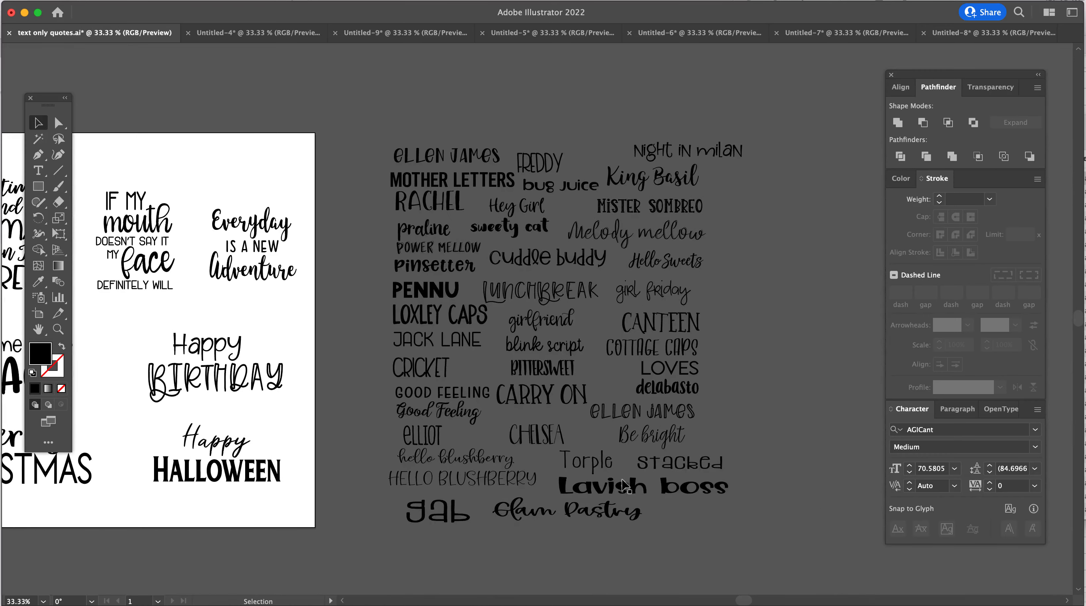